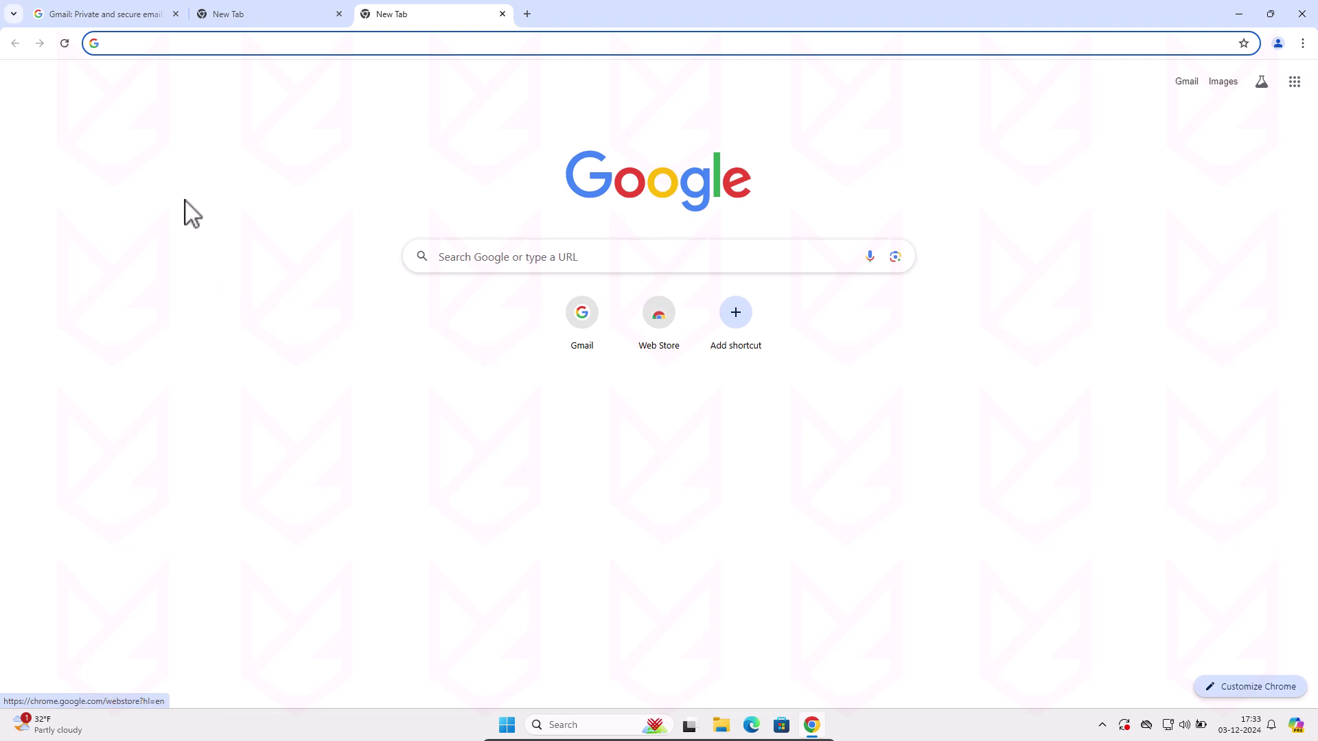
- Delete Chrome's cookies and cached files for the All time range
left_click(176, 13)
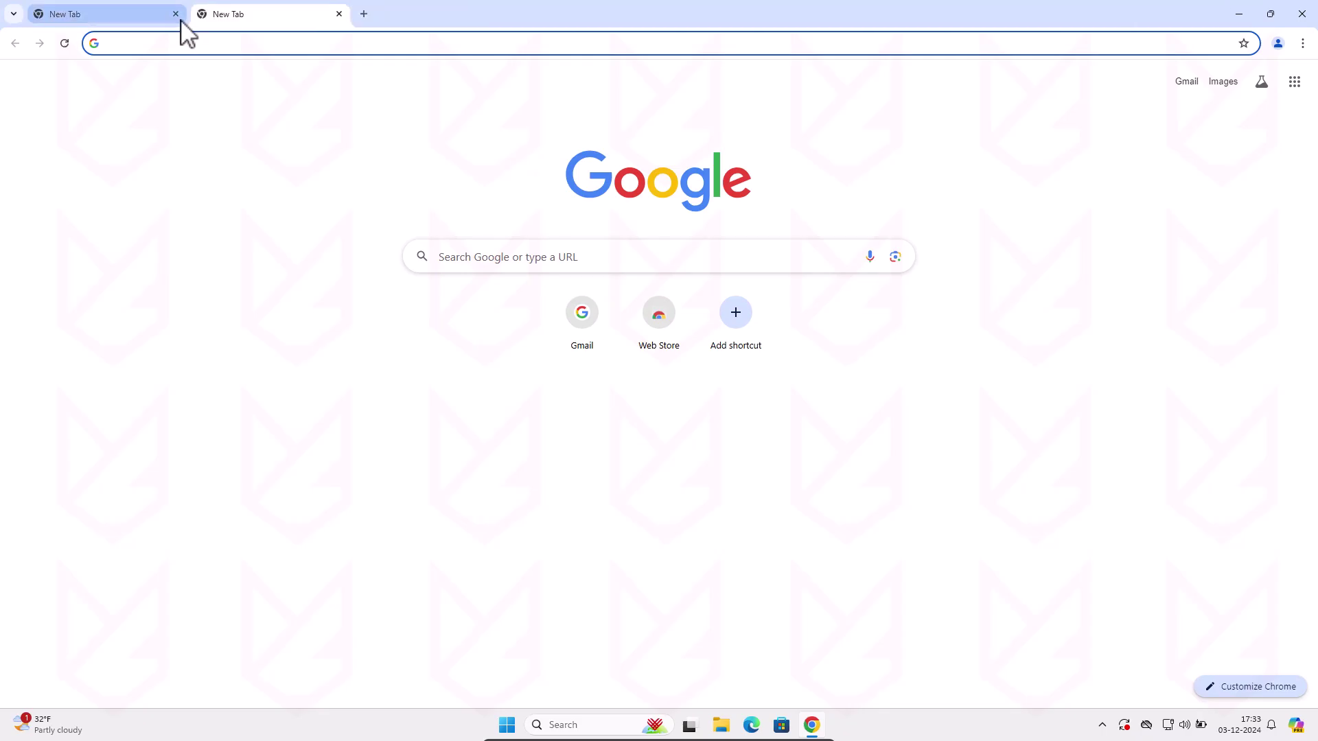
left_click(200, 13)
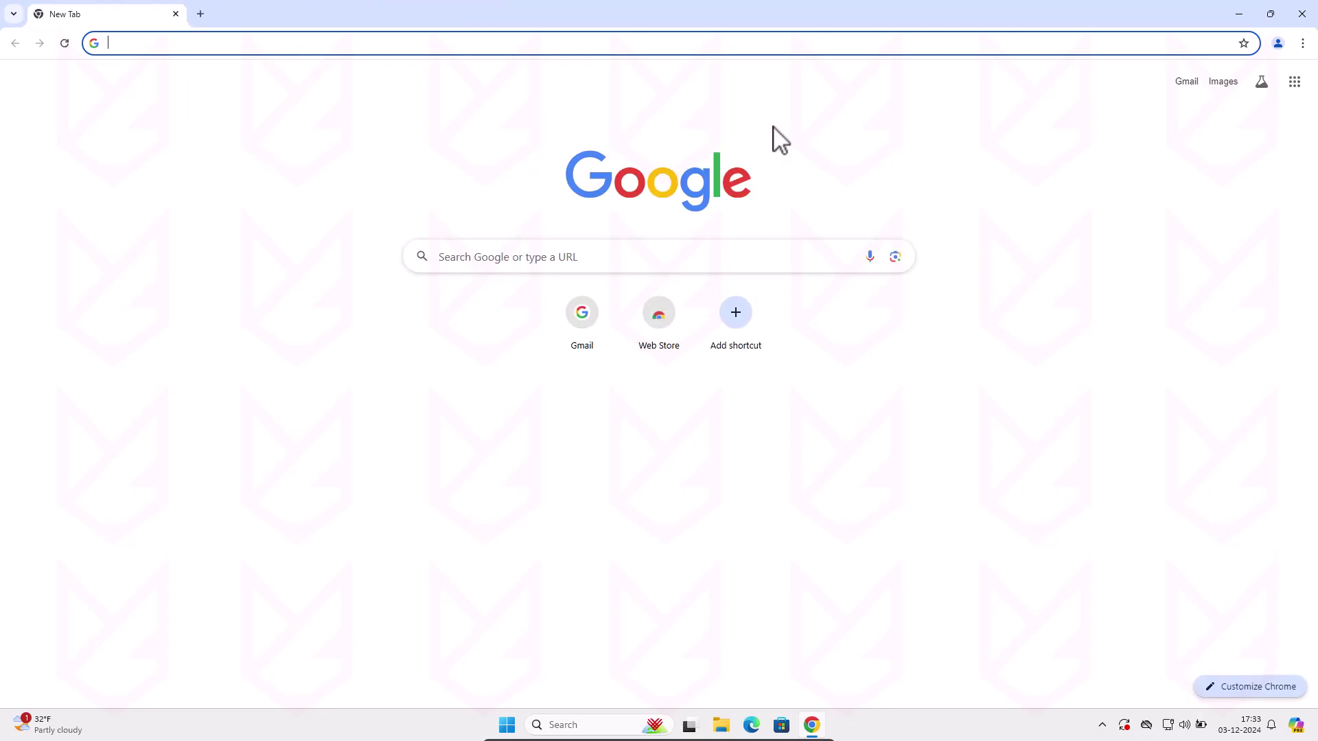
left_click(1302, 43)
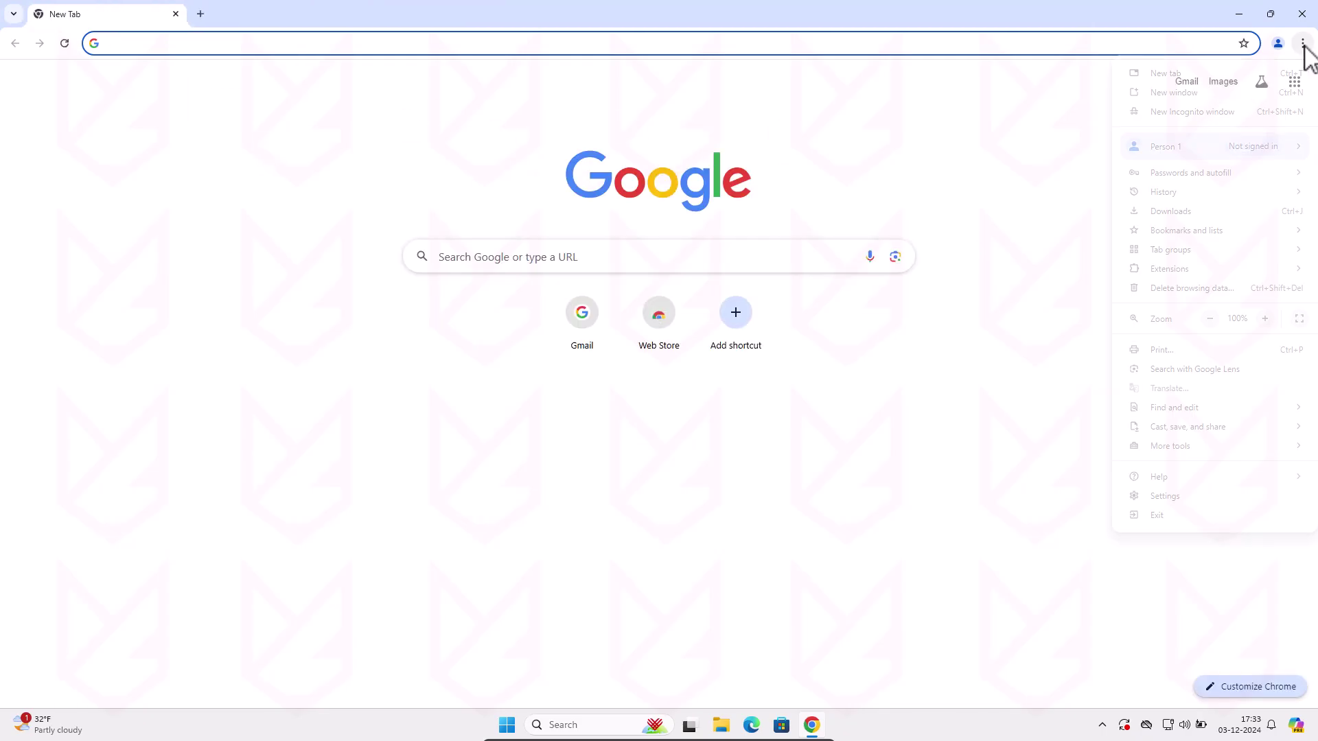
left_click(1212, 298)
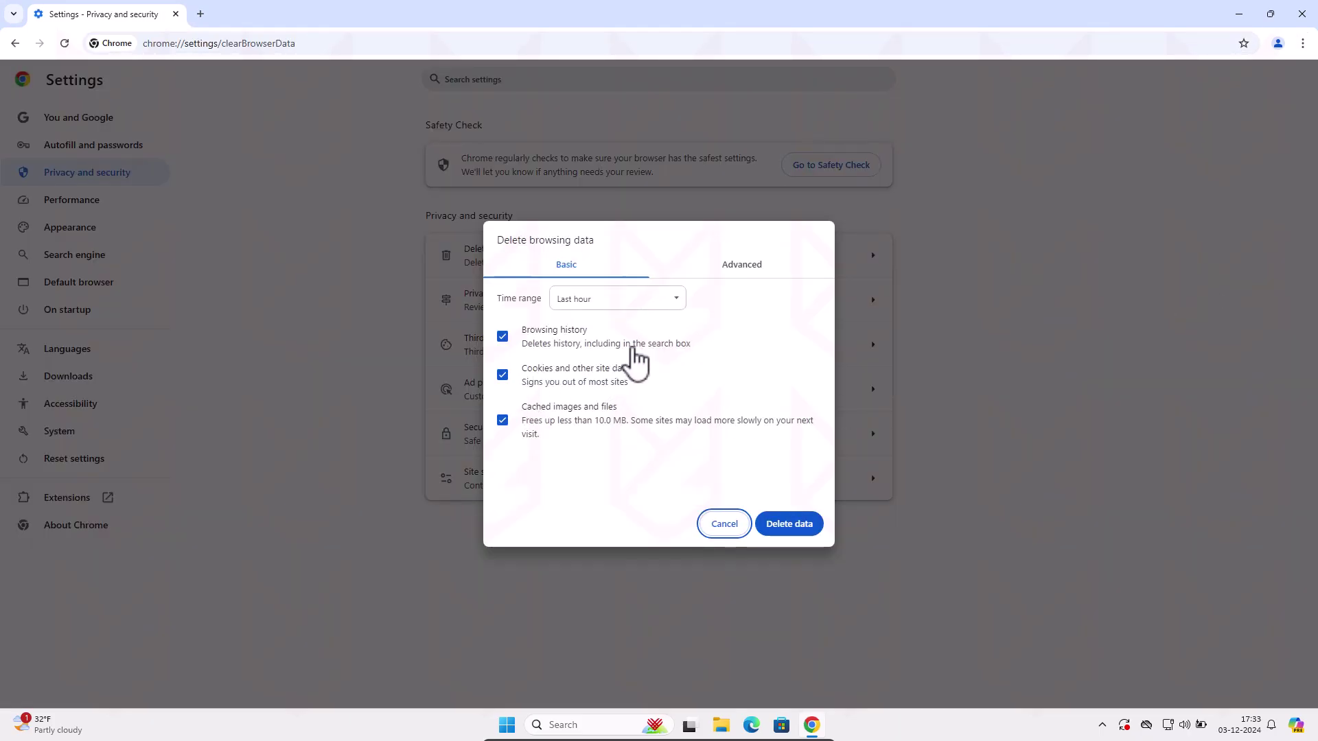
left_click(612, 305)
left_click(583, 384)
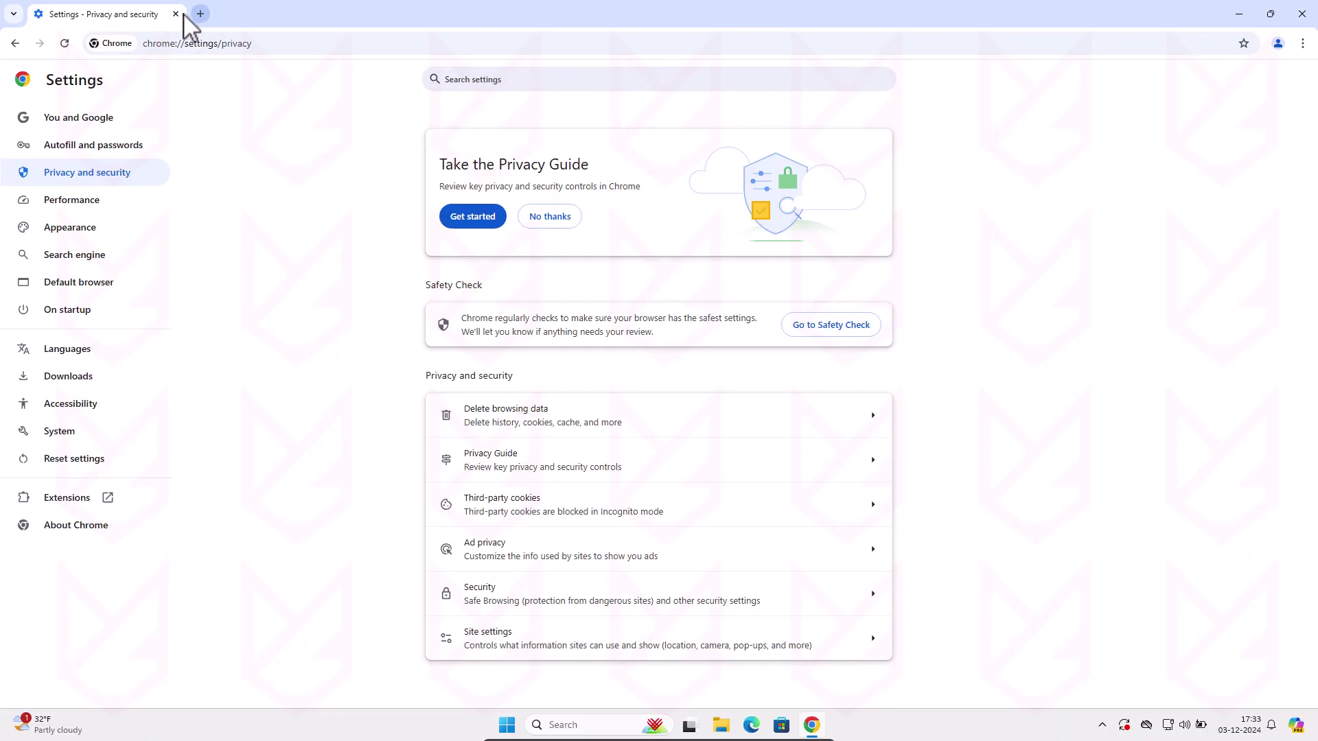
left_click(175, 13)
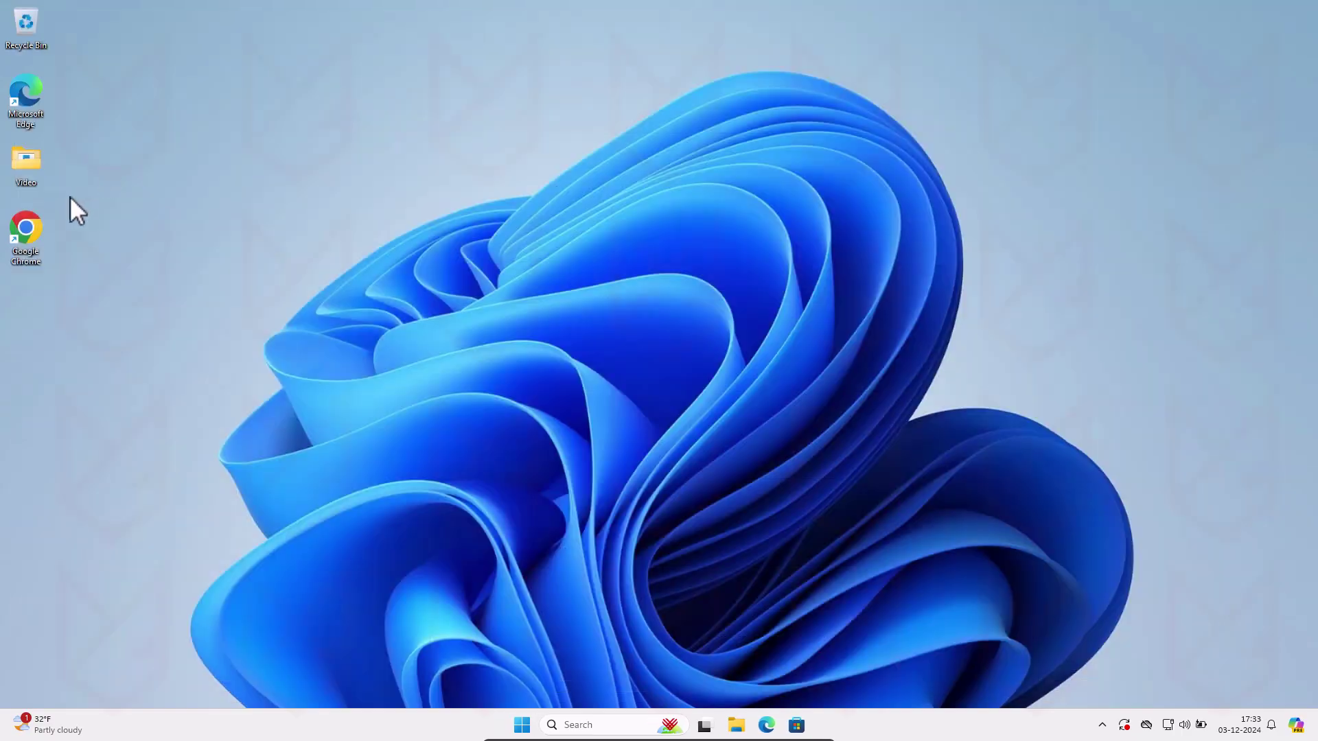
type("gmail.com")
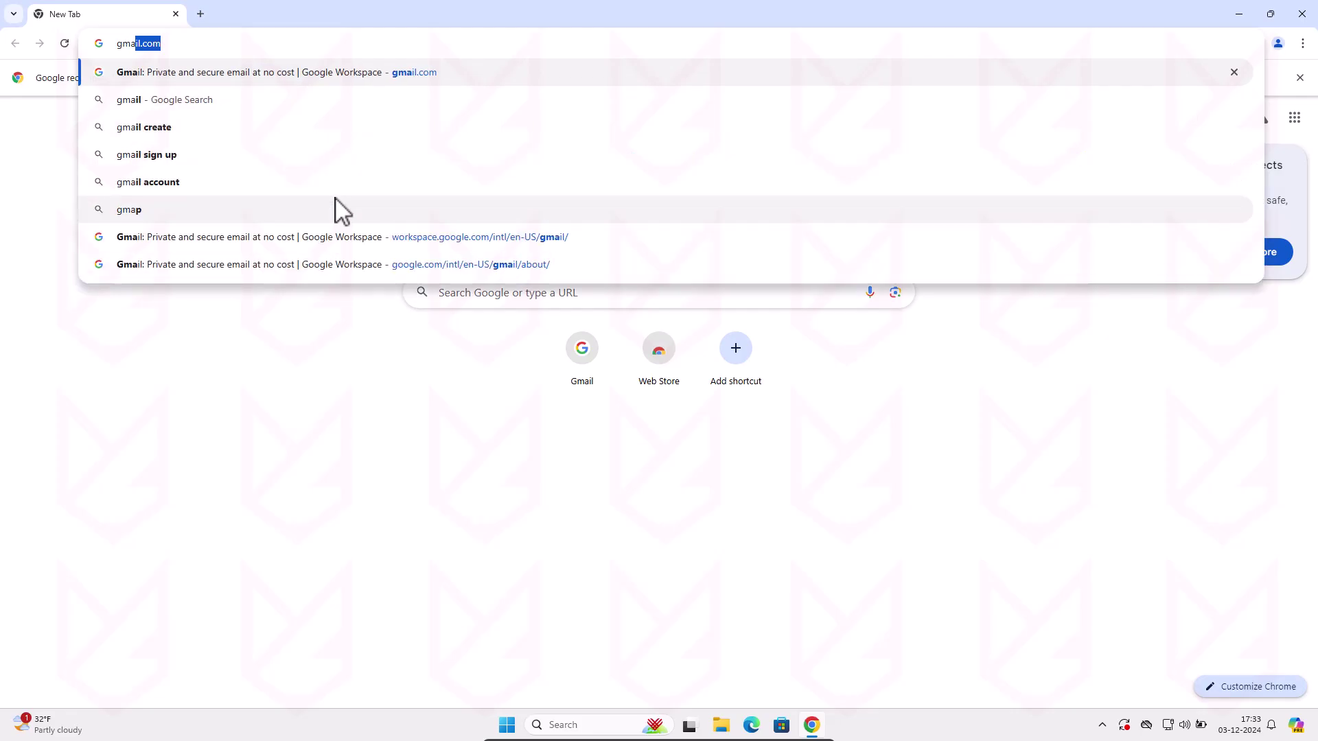
- Go to gmail.com and start signing in again
key("Return")
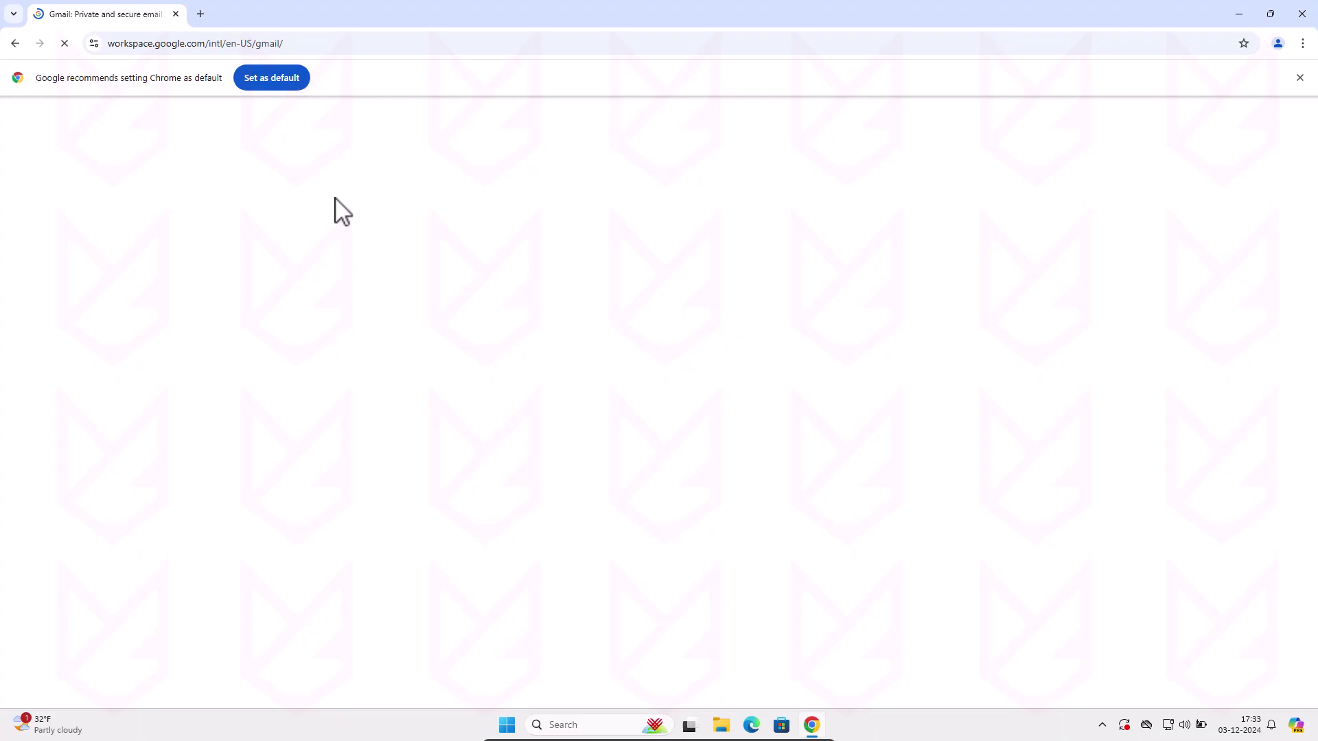
left_click(1120, 119)
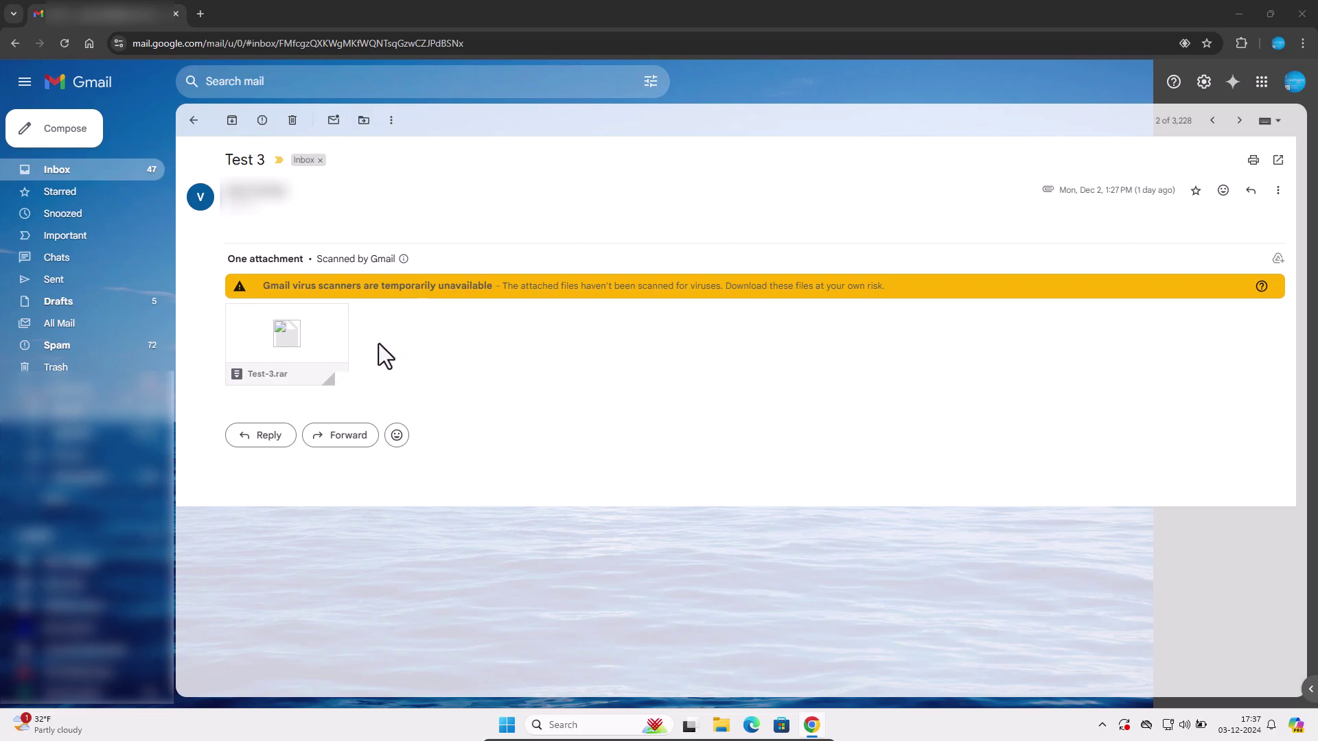
- Add Test-3.rar to My Drive and bring up its file actions in Google Drive
left_click(277, 338)
left_click(340, 369)
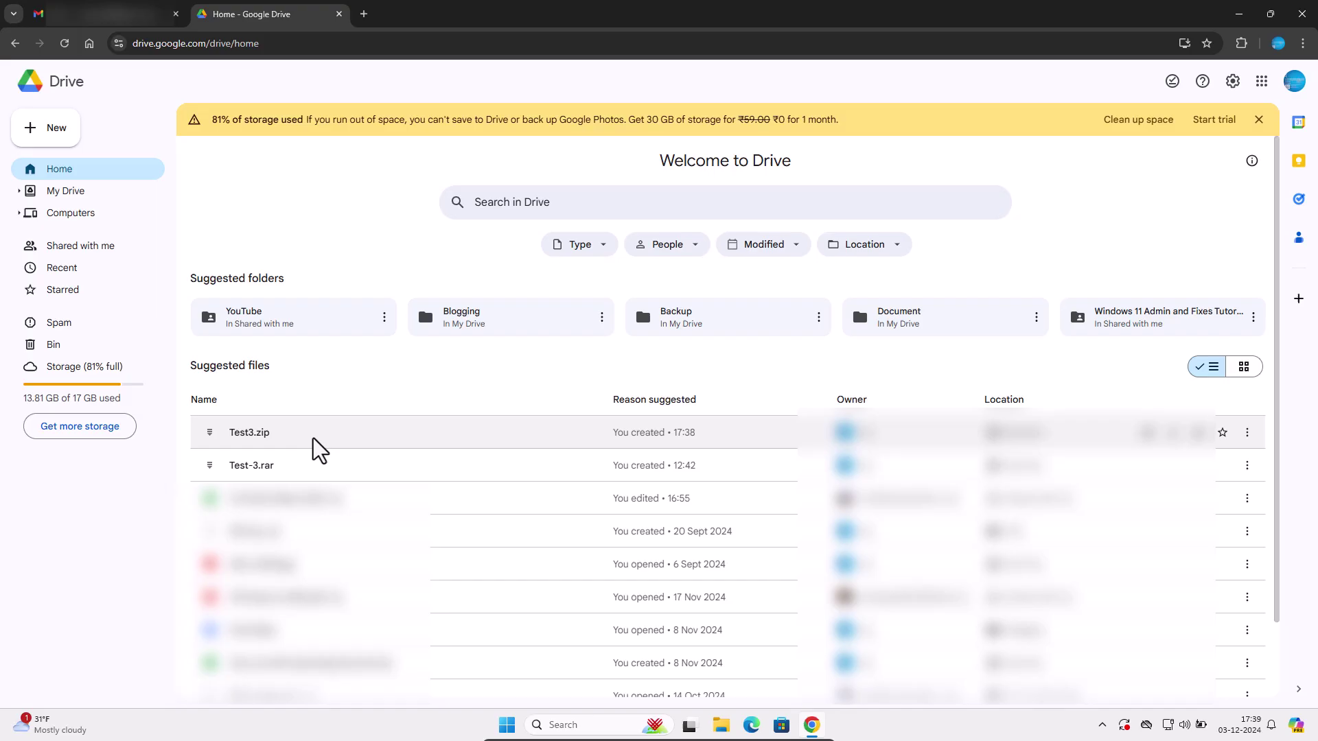
left_click(309, 465)
right_click(332, 468)
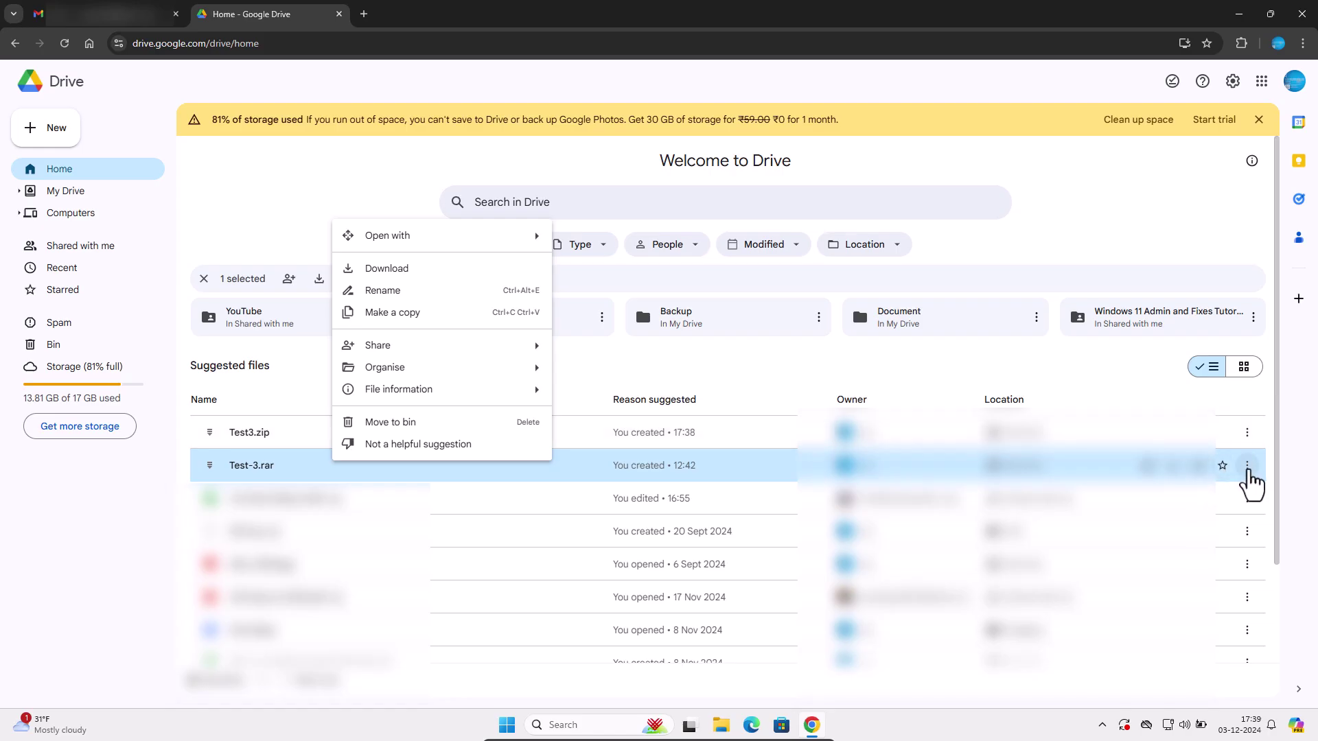
left_click(1246, 468)
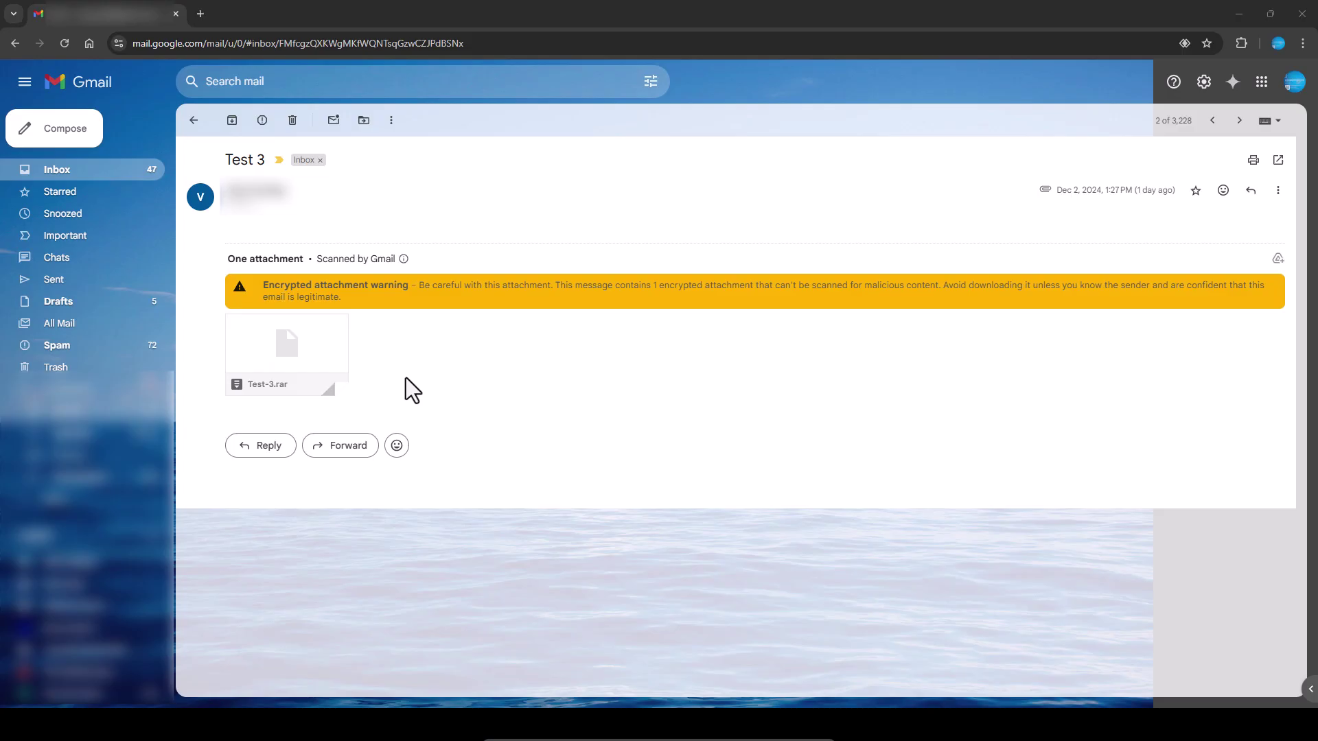
- Forward the Test 3 email, opening a draft with its Test-3.rar attachment
left_click(348, 451)
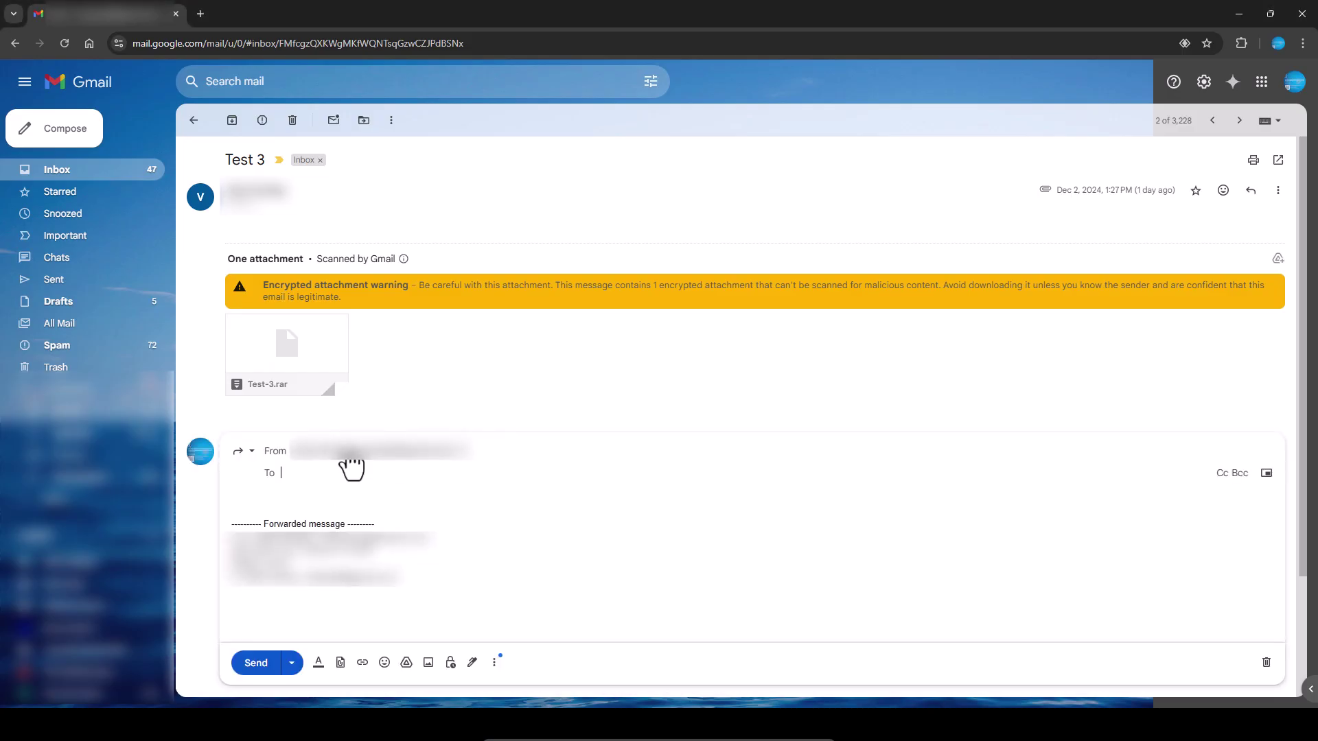